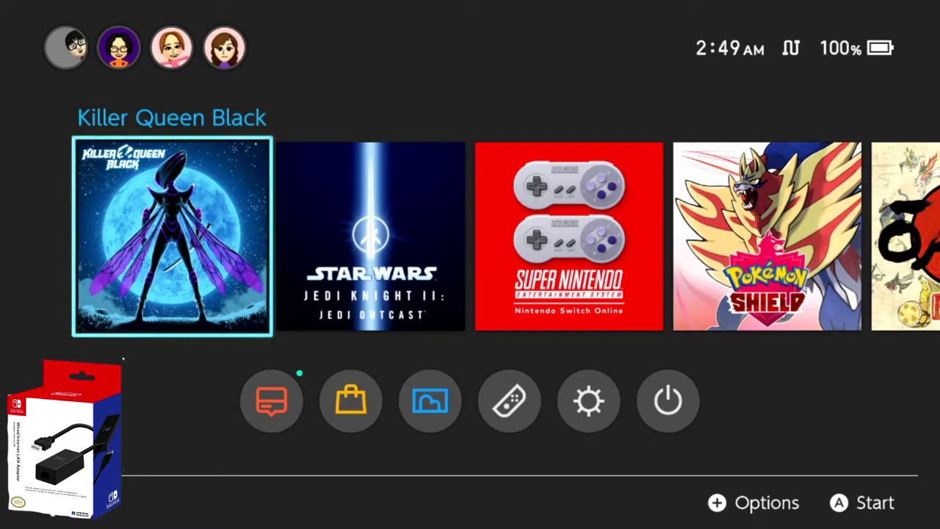
Open System Settings from the home screen
{"action": "key", "text": "Down"}
{"action": "key", "text": "Right"}
{"action": "key", "text": "Right"}
{"action": "key", "text": "Right"}
{"action": "key", "text": "Right"}
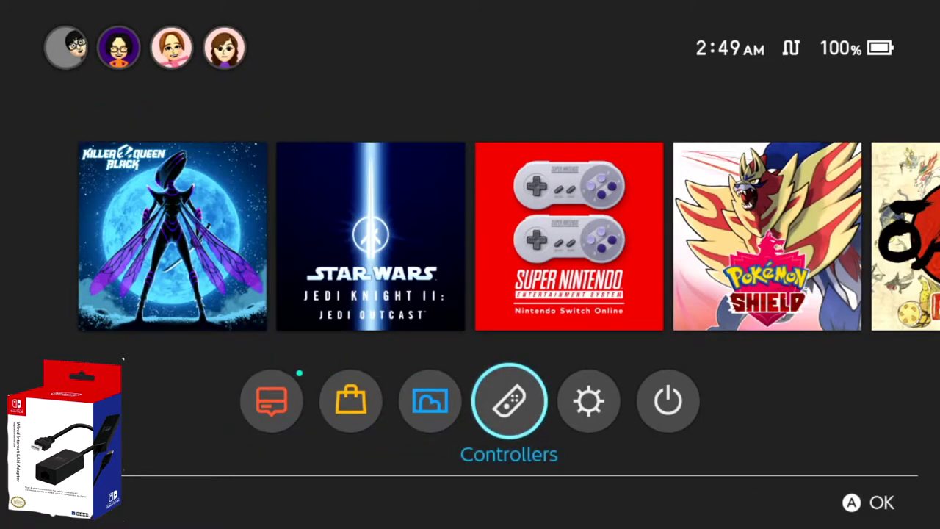
{"action": "key", "text": "Return"}
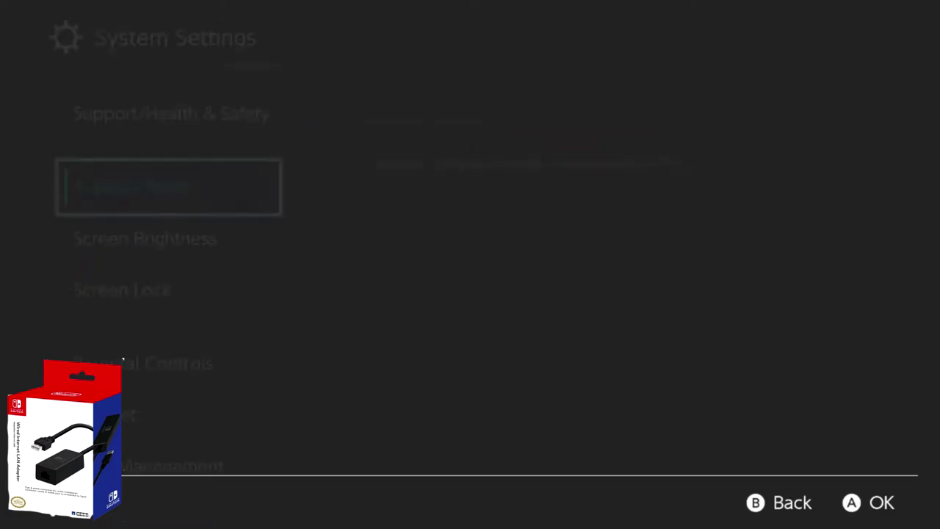
Open Internet Settings in the Internet category to search for networks, and return to the Internet options
{"action": "key", "text": "Down"}
{"action": "key", "text": "Down"}
{"action": "key", "text": "Down"}
{"action": "key", "text": "Down"}
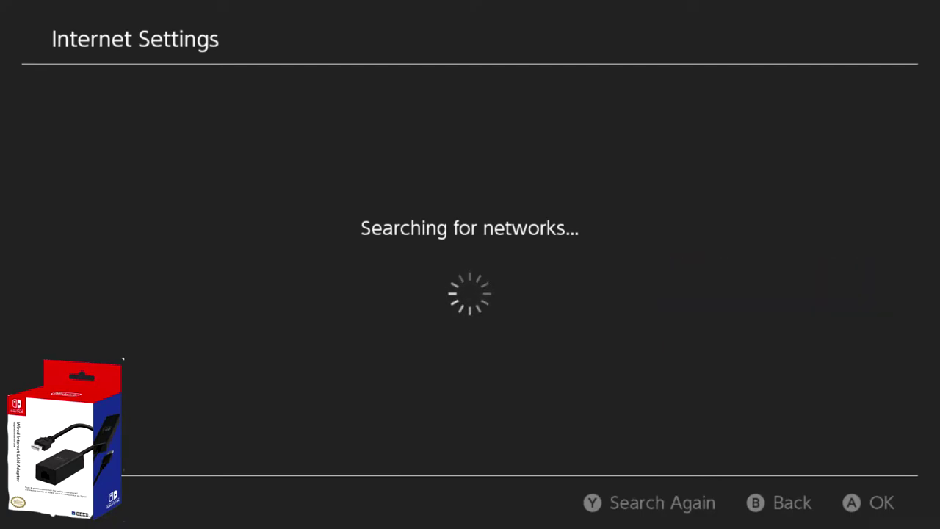
{"action": "key", "text": "Escape"}
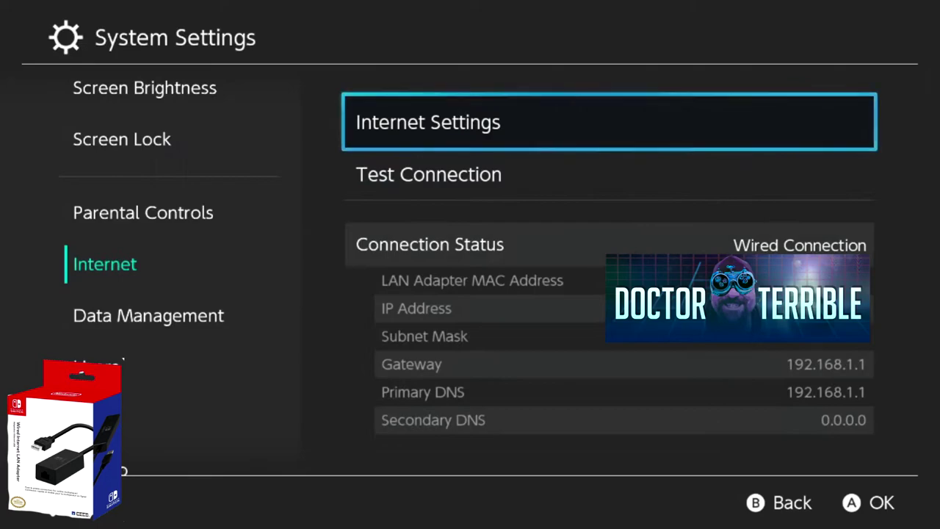
Run a connection test on the wired connection and close its results
{"action": "key", "text": "Down"}
{"action": "key", "text": "Return"}
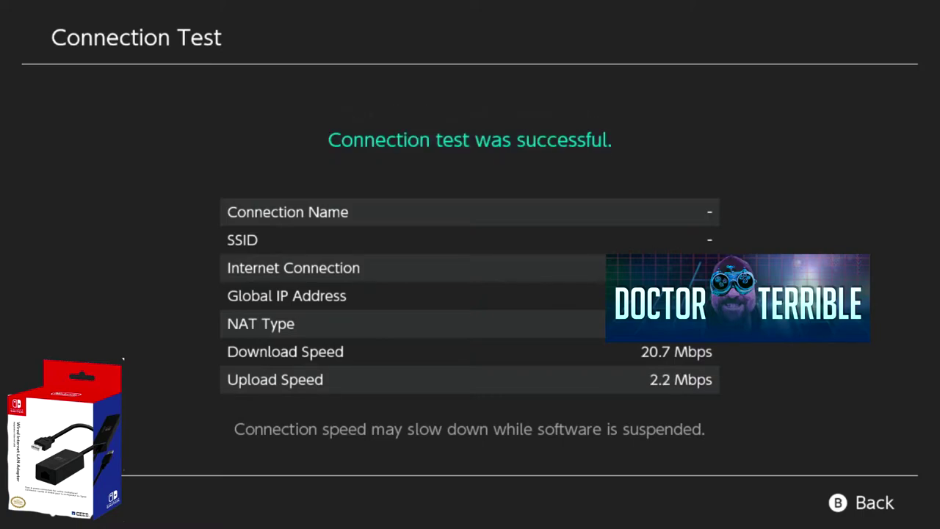
{"action": "key", "text": "Escape"}
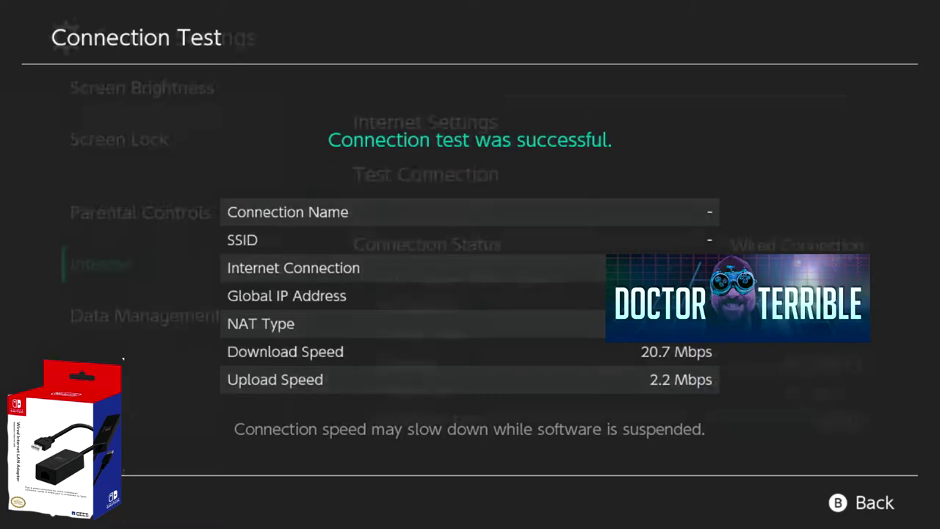
Repeat the connection test two more times, closing the results after each run
{"action": "key", "text": "Return"}
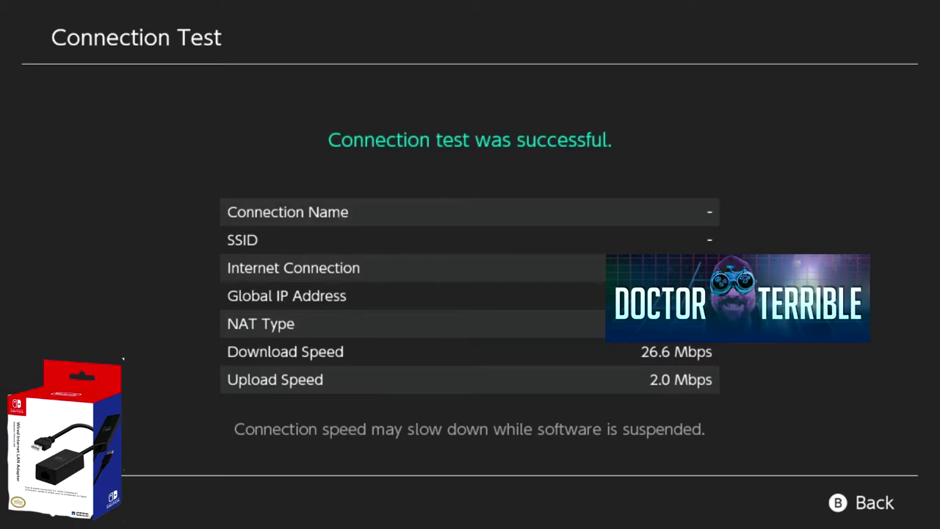
{"action": "key", "text": "Escape"}
{"action": "key", "text": "Return"}
{"action": "key", "text": "Escape"}
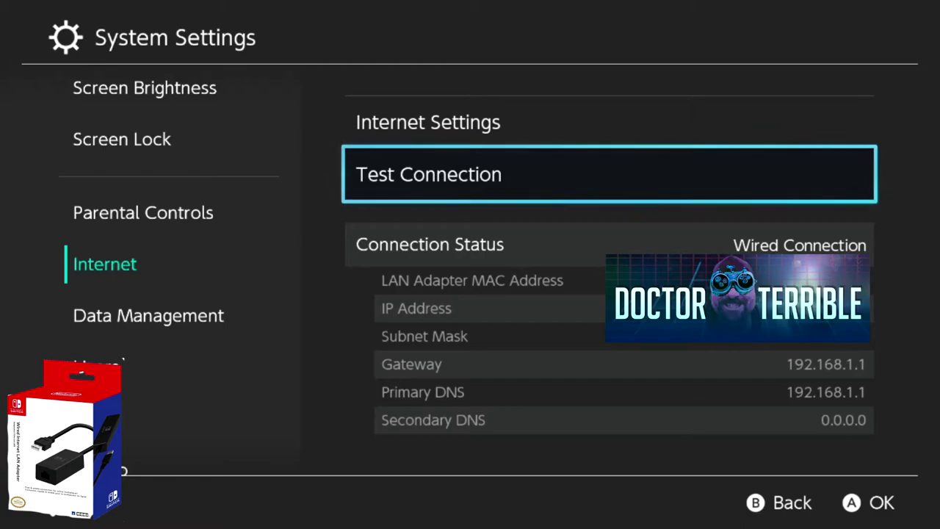
Leave System Settings for the home screen and select Killer Queen Black
{"action": "key", "text": "Escape"}
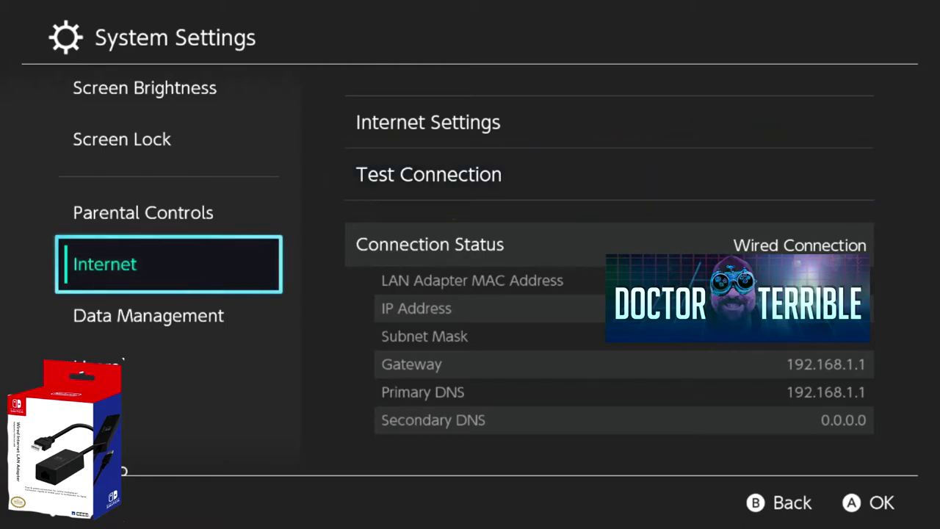
{"action": "key", "text": "Escape"}
{"action": "key", "text": "Left"}
{"action": "key", "text": "Left"}
{"action": "key", "text": "Left"}
{"action": "key", "text": "Left"}
{"action": "key", "text": "Left"}
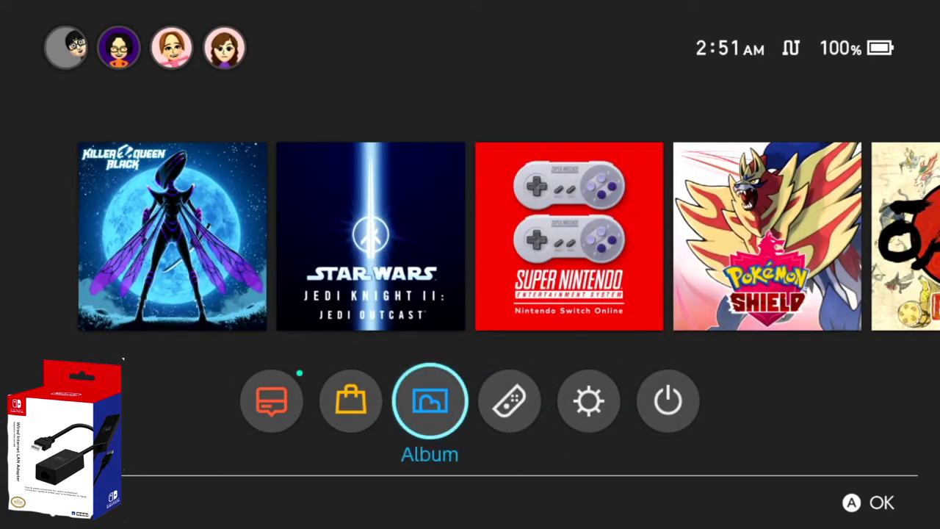
{"action": "key", "text": "Up"}
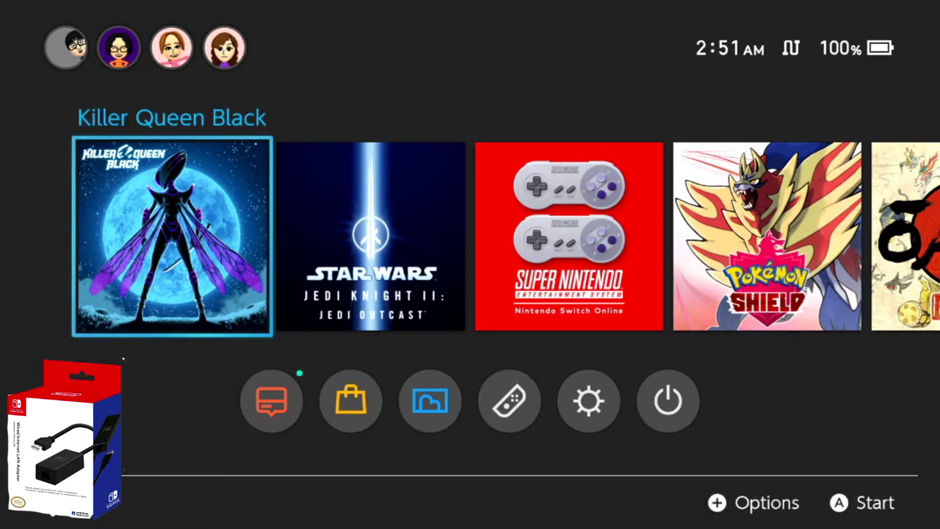
{"action": "key", "text": "Return"}
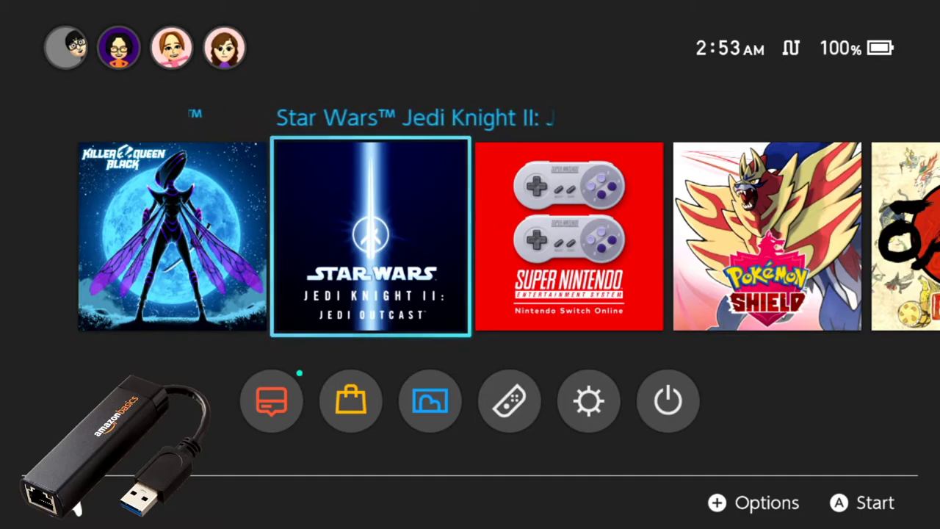
Open Internet Settings within the Internet category of System Settings to search for networks
{"action": "key", "text": "Down"}
{"action": "key", "text": "Right"}
{"action": "key", "text": "Right"}
{"action": "key", "text": "Right"}
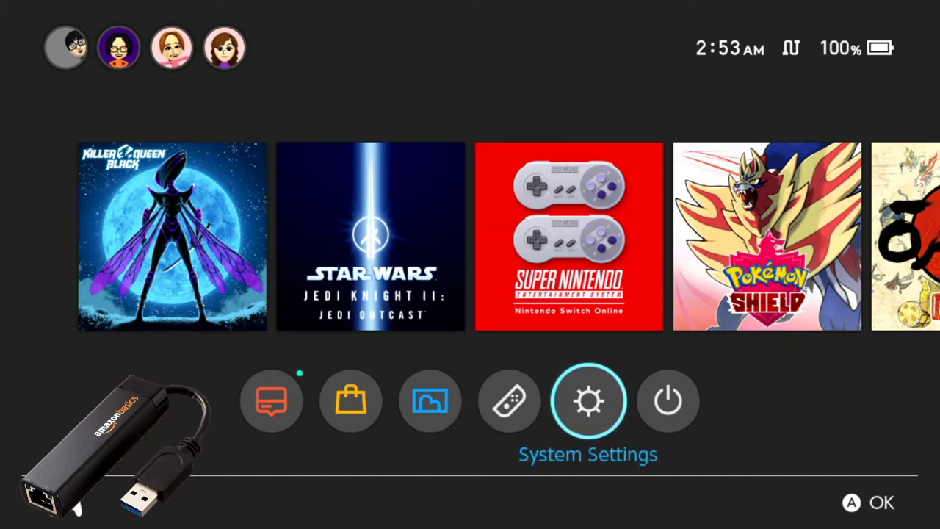
{"action": "key", "text": "Return"}
{"action": "key", "text": "Down"}
{"action": "key", "text": "Down"}
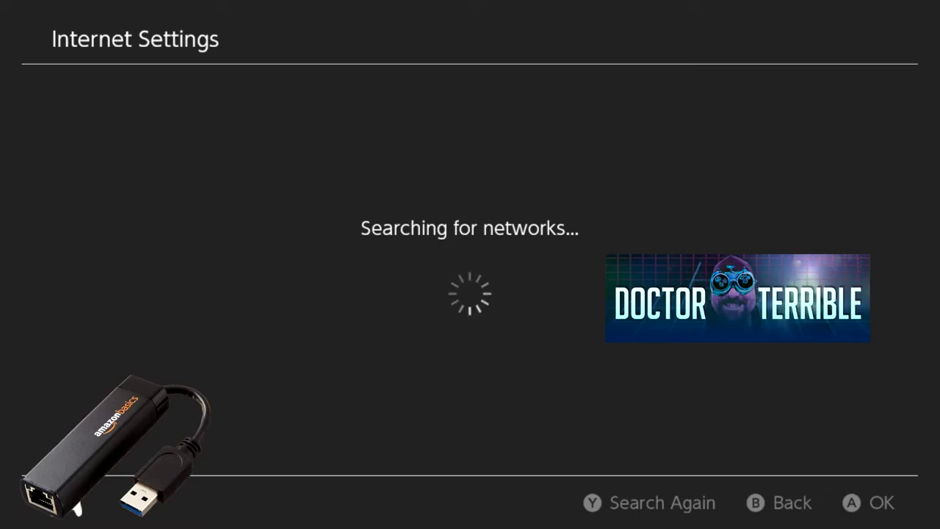
Connect to the Internet via the wired connection and confirm
{"action": "key", "text": "Return"}
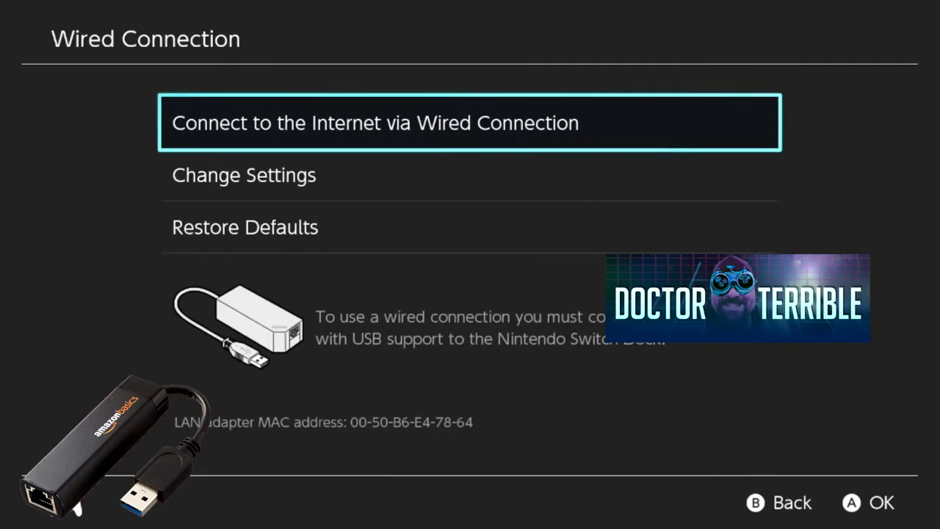
{"action": "key", "text": "Return"}
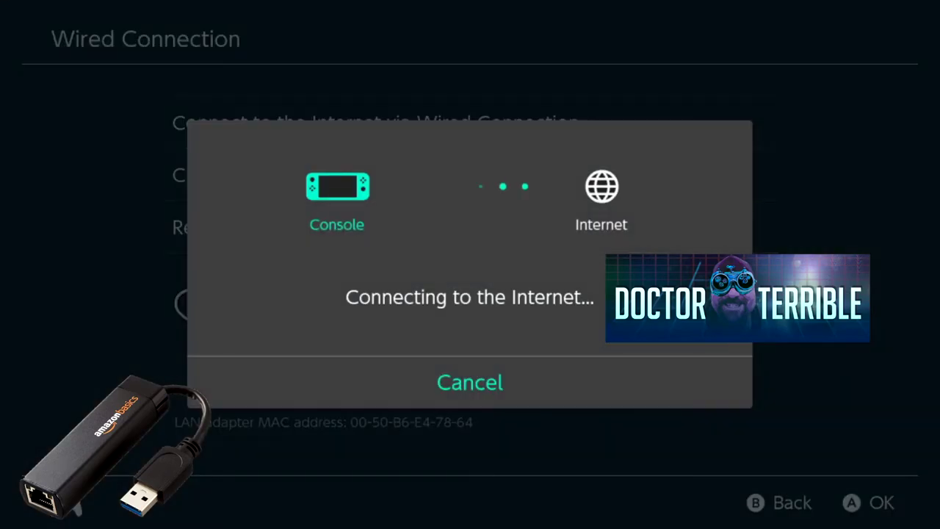
{"action": "key", "text": "Return"}
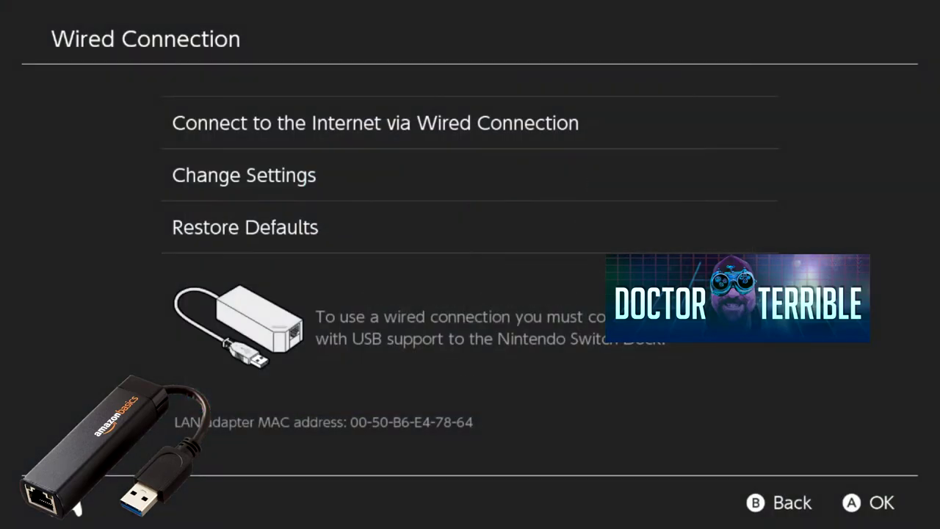
Return to the Internet options, run a connection test and close its results
{"action": "key", "text": "Escape"}
{"action": "key", "text": "Down"}
{"action": "key", "text": "Return"}
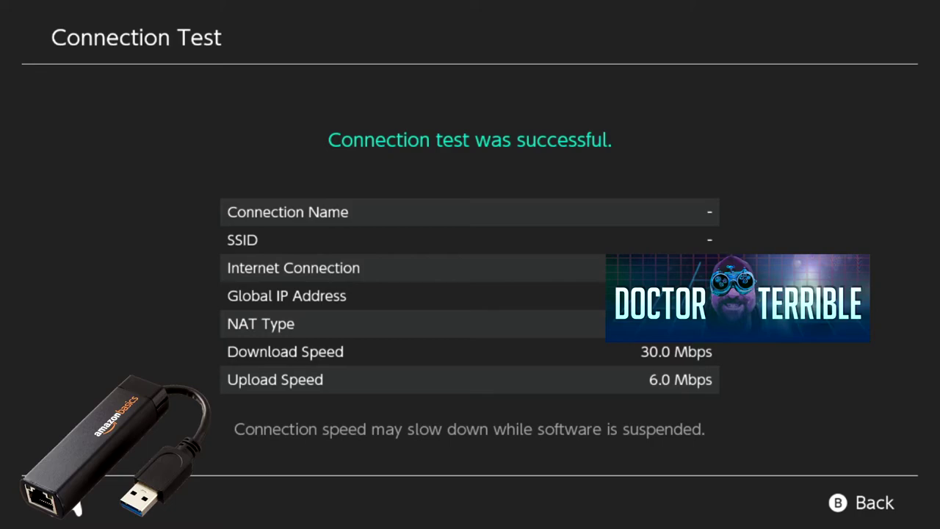
{"action": "key", "text": "Escape"}
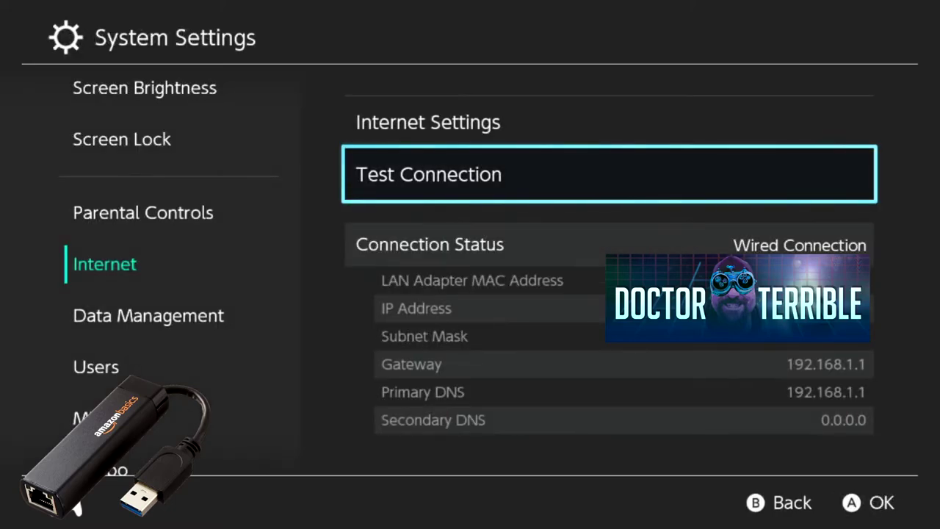
Run the connection test twice more over the wired connection, closing each set of results
{"action": "key", "text": "Return"}
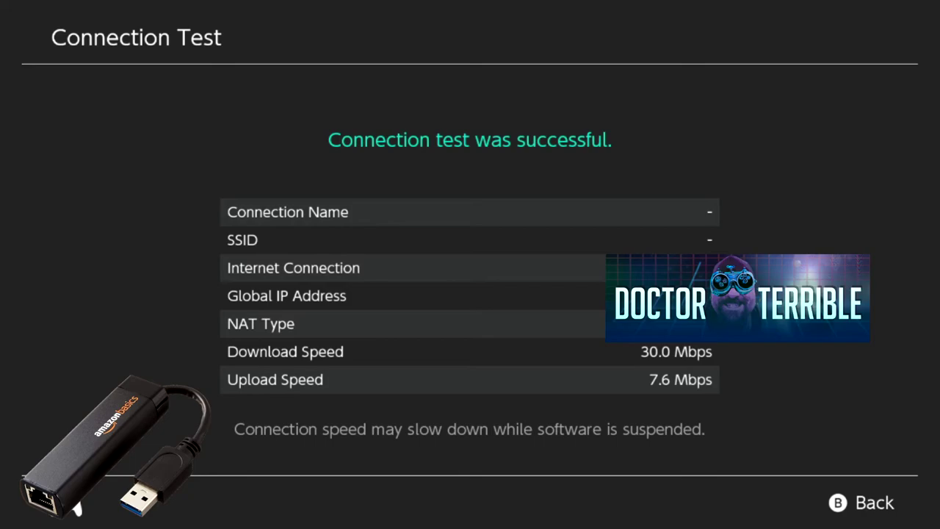
{"action": "key", "text": "Escape"}
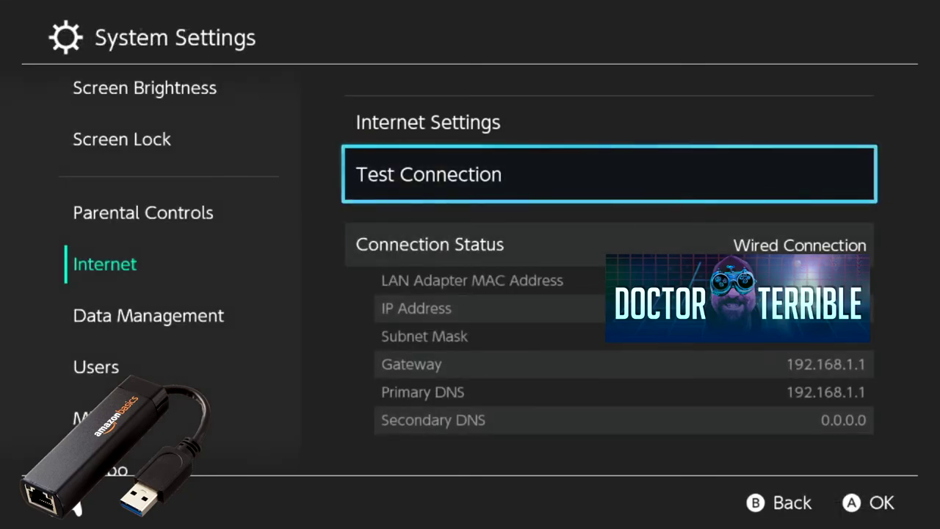
{"action": "key", "text": "Return"}
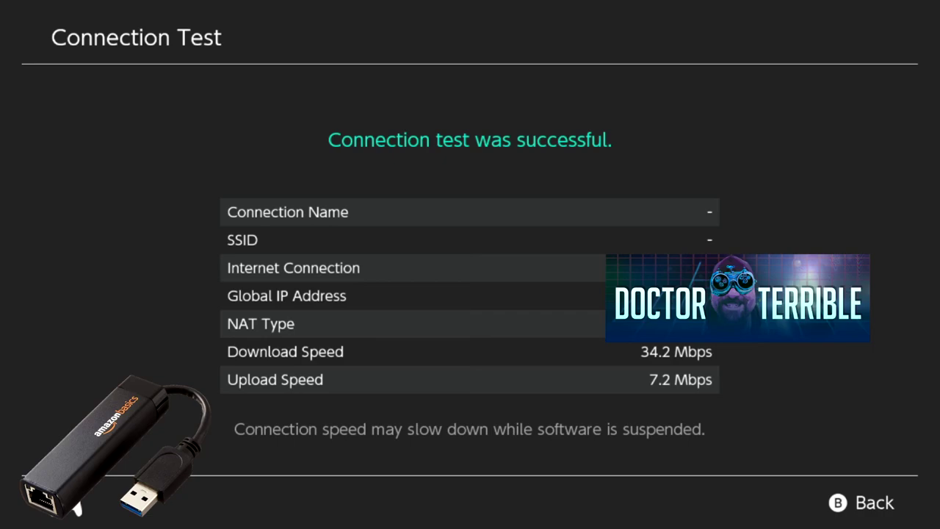
{"action": "key", "text": "Escape"}
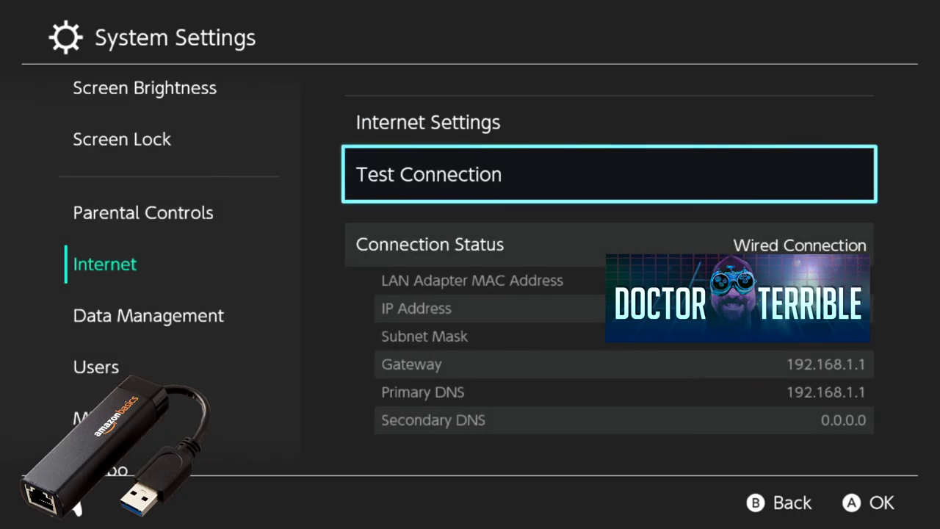
Leave System Settings, open the first user's page from the home screen and show its Profile section
{"action": "left_click", "coordinate": [105, 264]}
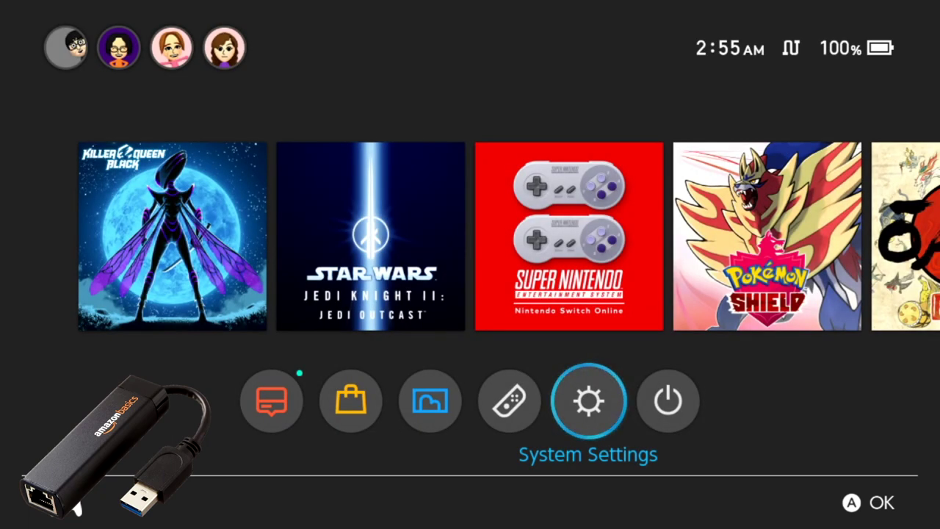
{"action": "key", "text": "Up"}
{"action": "key", "text": "Left"}
{"action": "key", "text": "Left"}
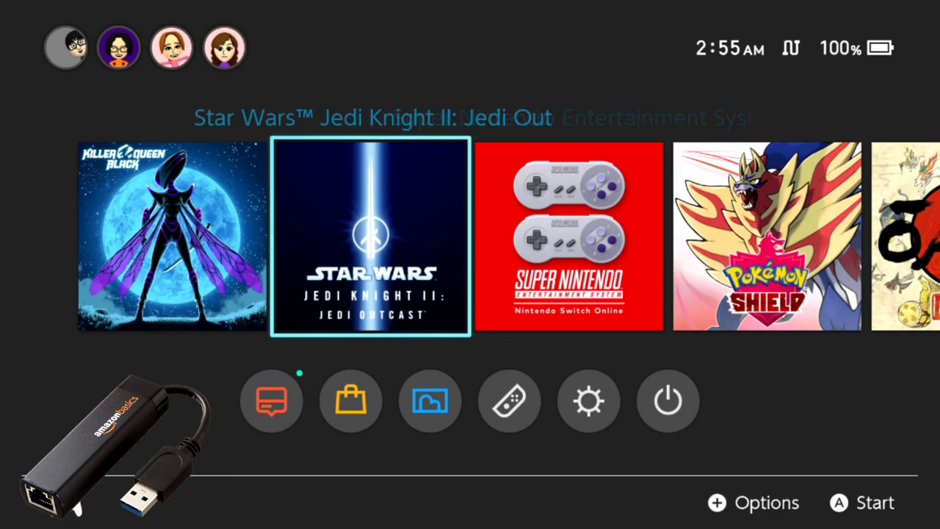
{"action": "key", "text": "Up"}
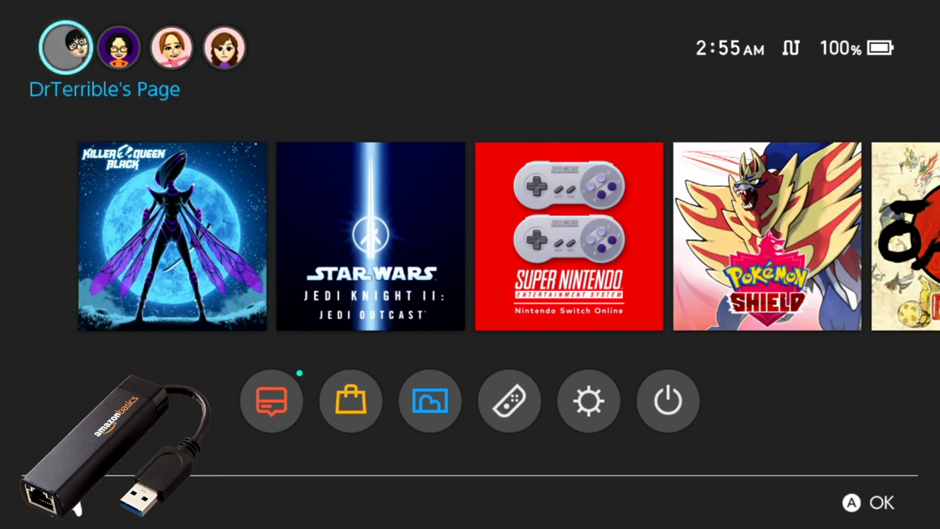
{"action": "key", "text": "Return"}
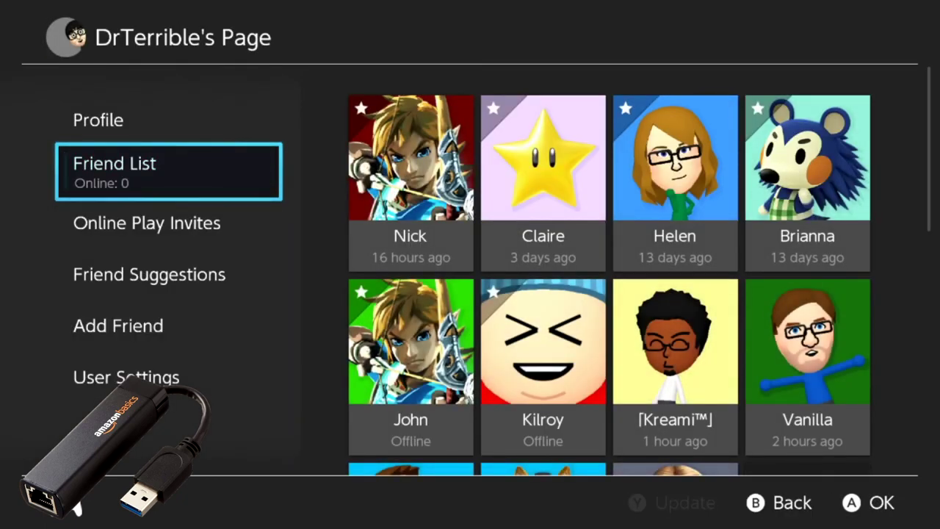
{"action": "key", "text": "Up"}
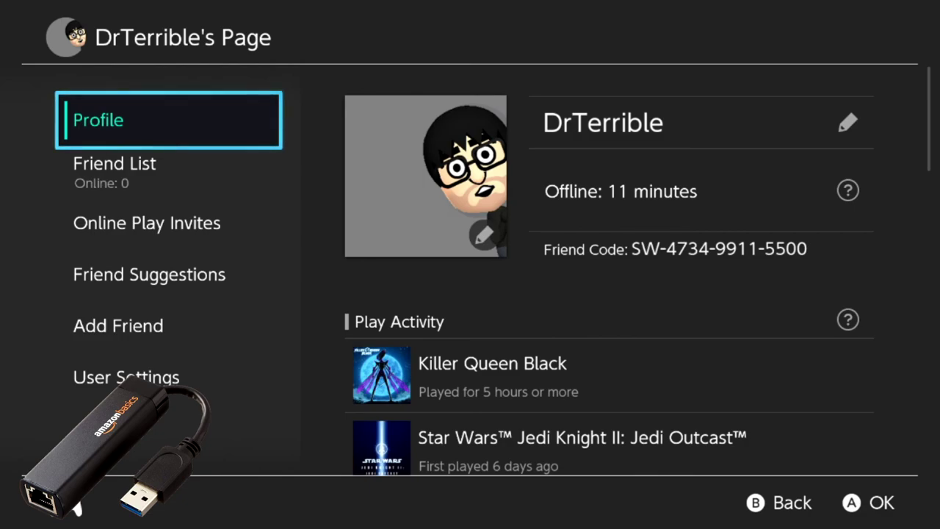